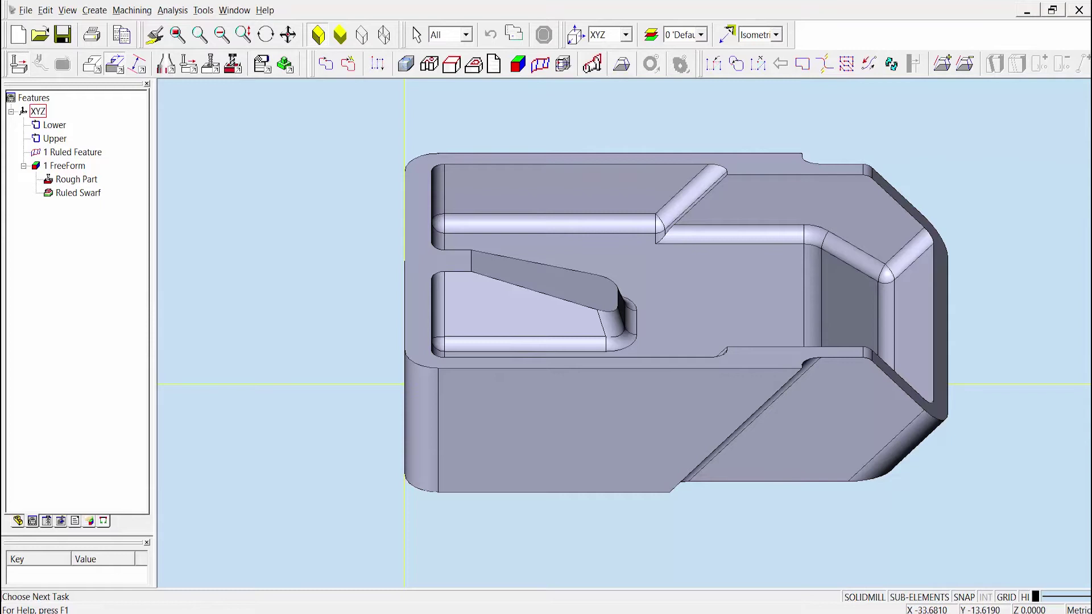
Step: Inspect the faces covered by the FreeForm feature and the ruled feature's edges on the part
left_click(62, 167)
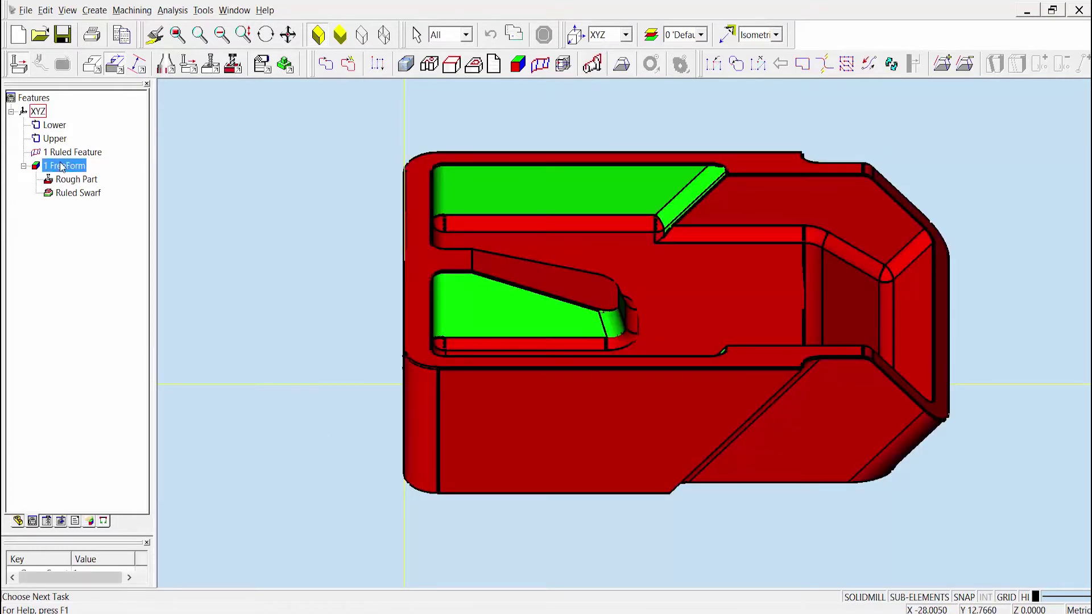
left_click(196, 151)
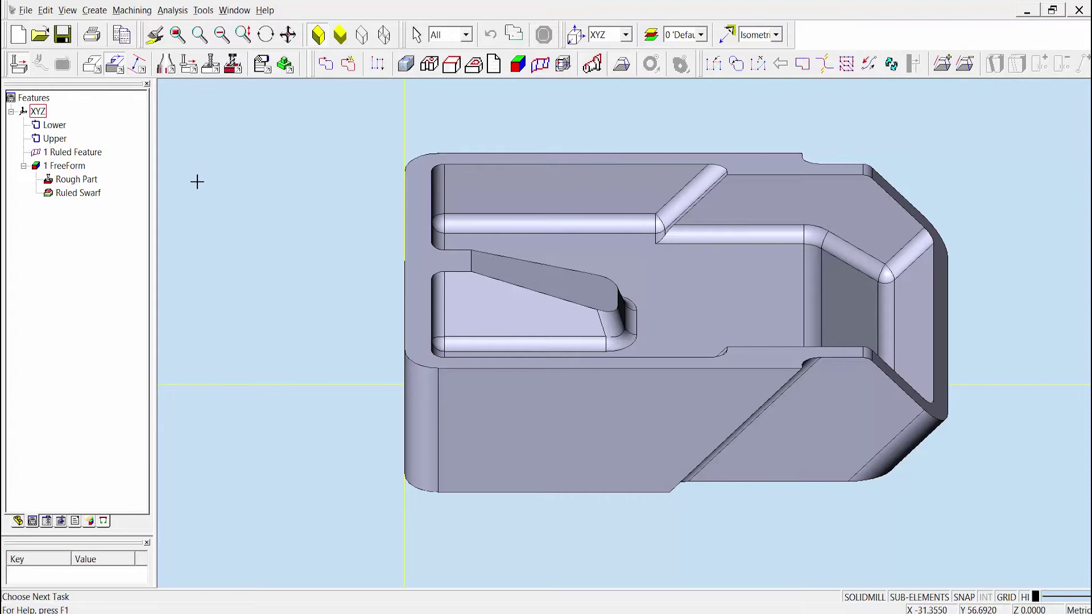
left_click(91, 154)
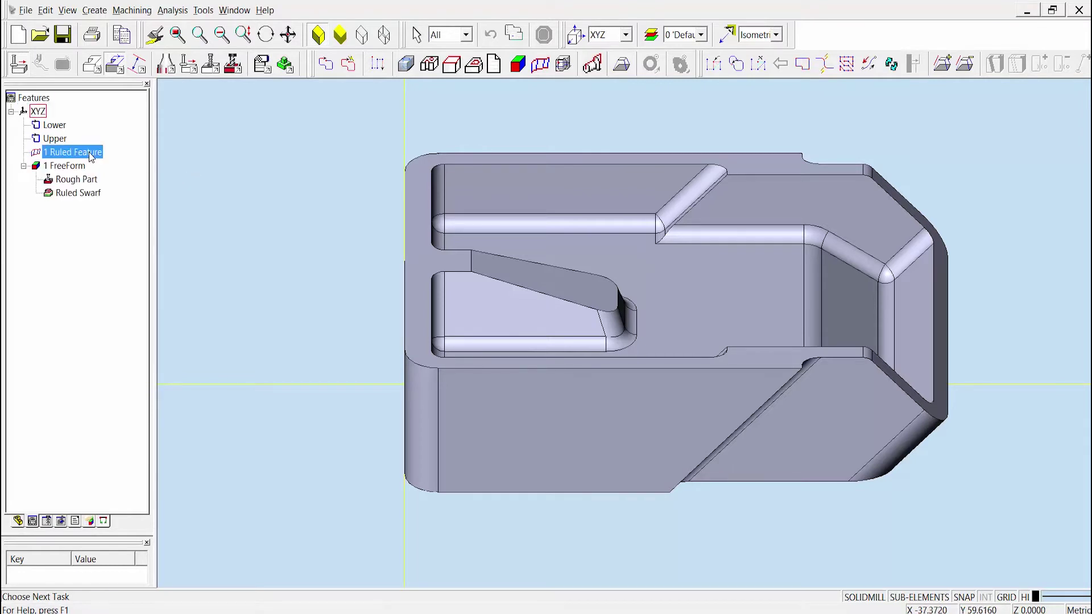
scroll(694, 161, "up", 2)
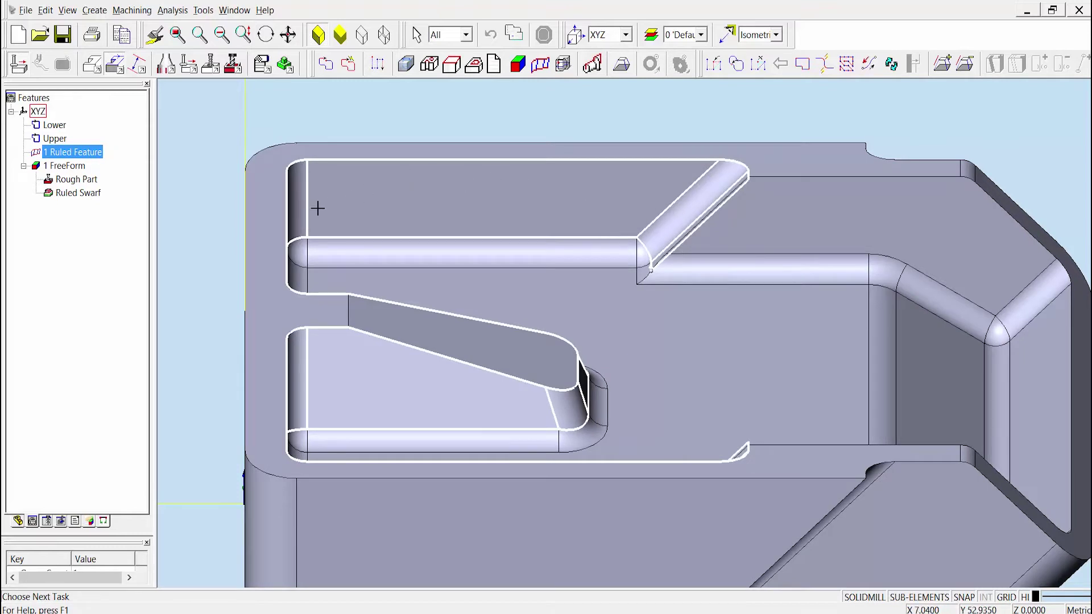
scroll(417, 243, "down", 1)
Step: Clear the selection and highlight the Upper and Lower contours together
left_click(408, 129)
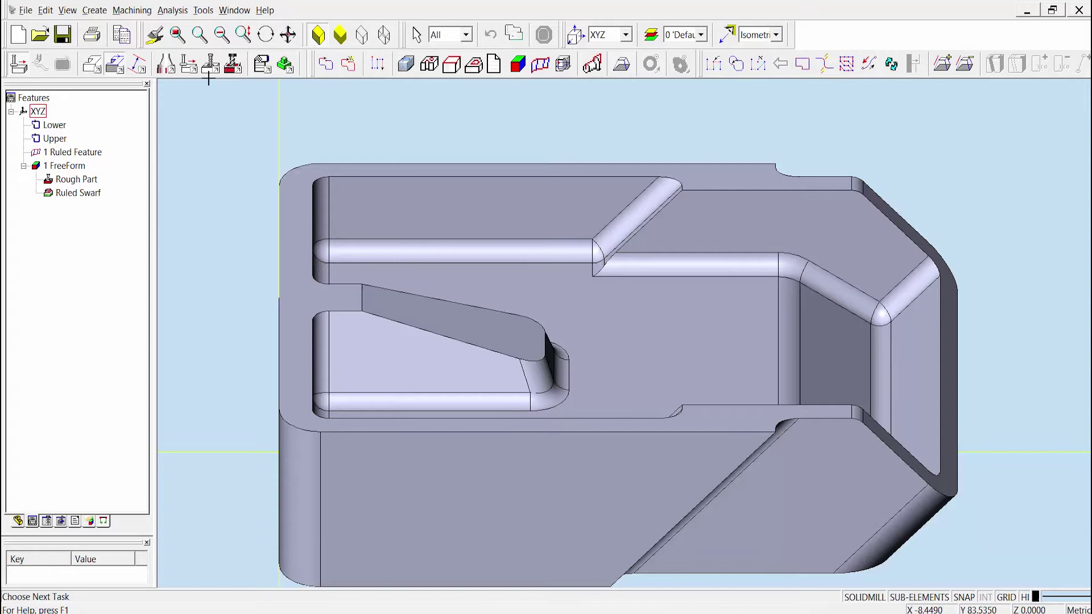
left_click(62, 138)
left_click(60, 126, "ctrl")
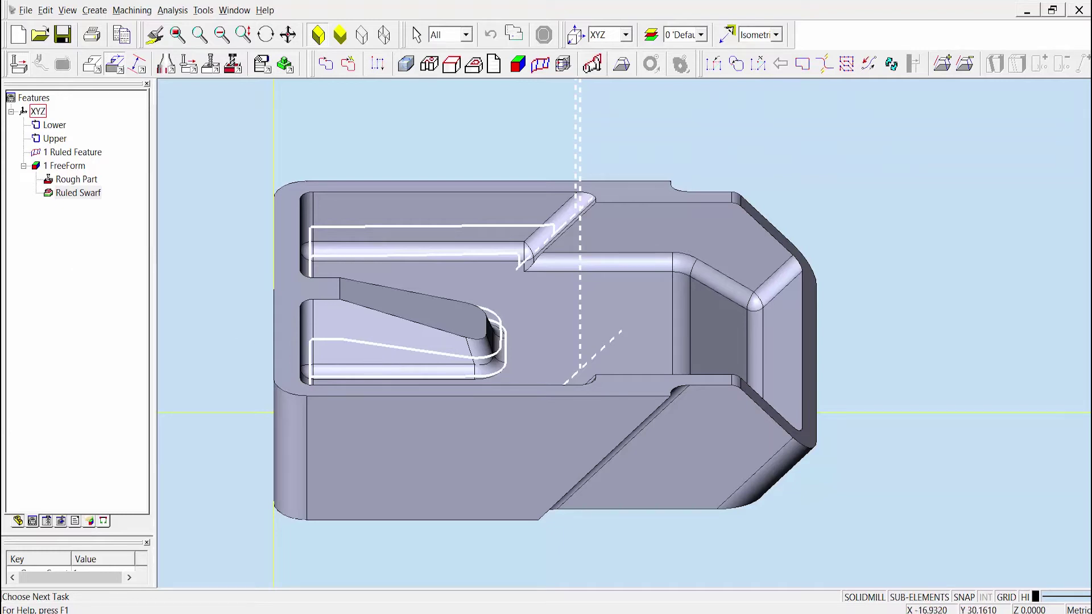
Step: Change the Ruled Swarf increment strategy from Morph to Constant Height and apply it
double_click(78, 192)
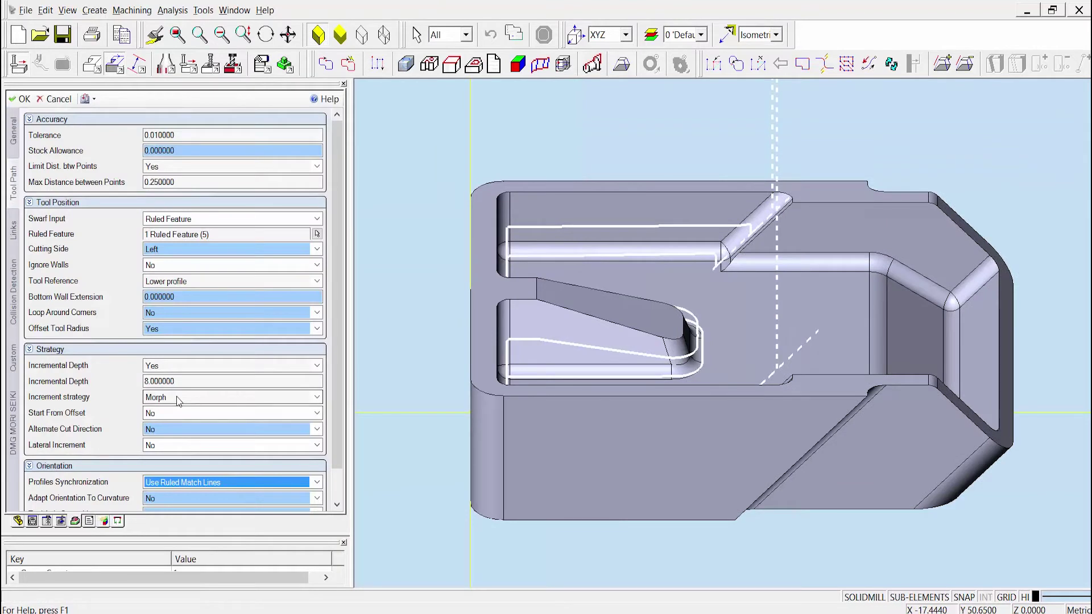
left_click(178, 399)
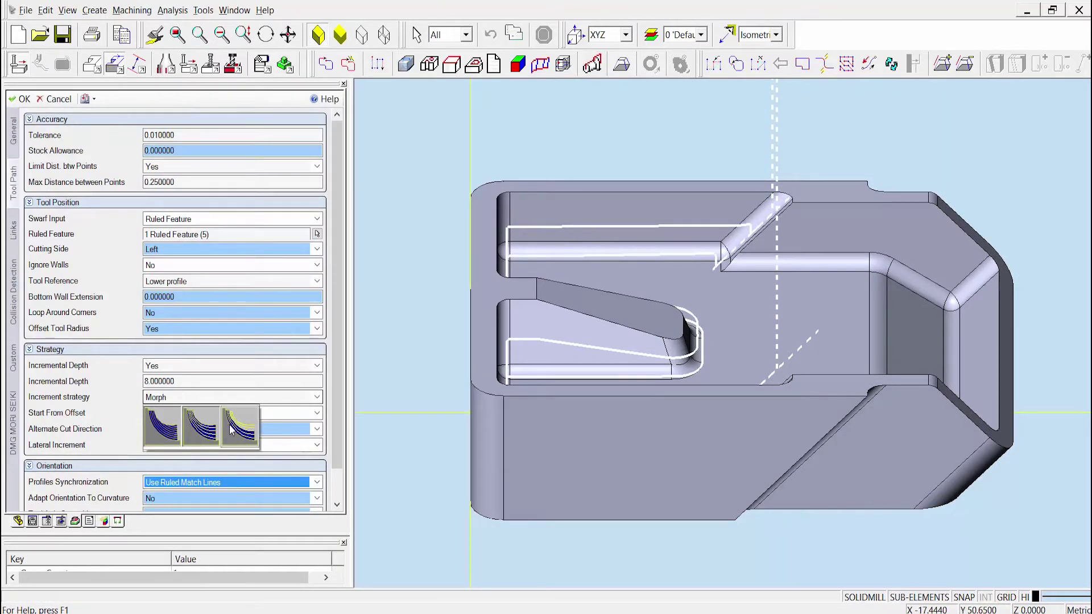
left_click(169, 432)
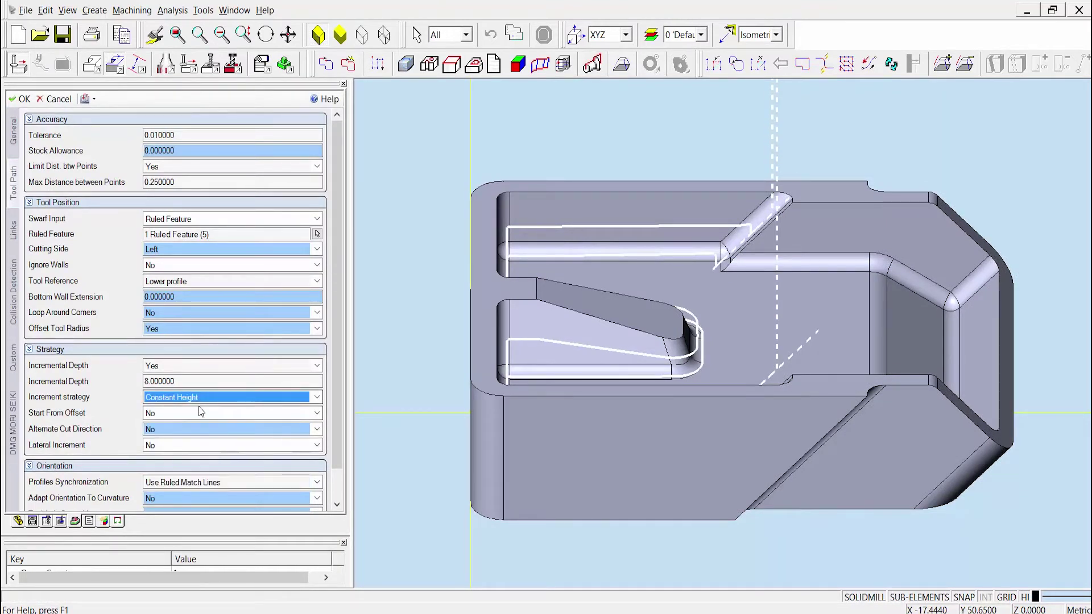
left_click(13, 101)
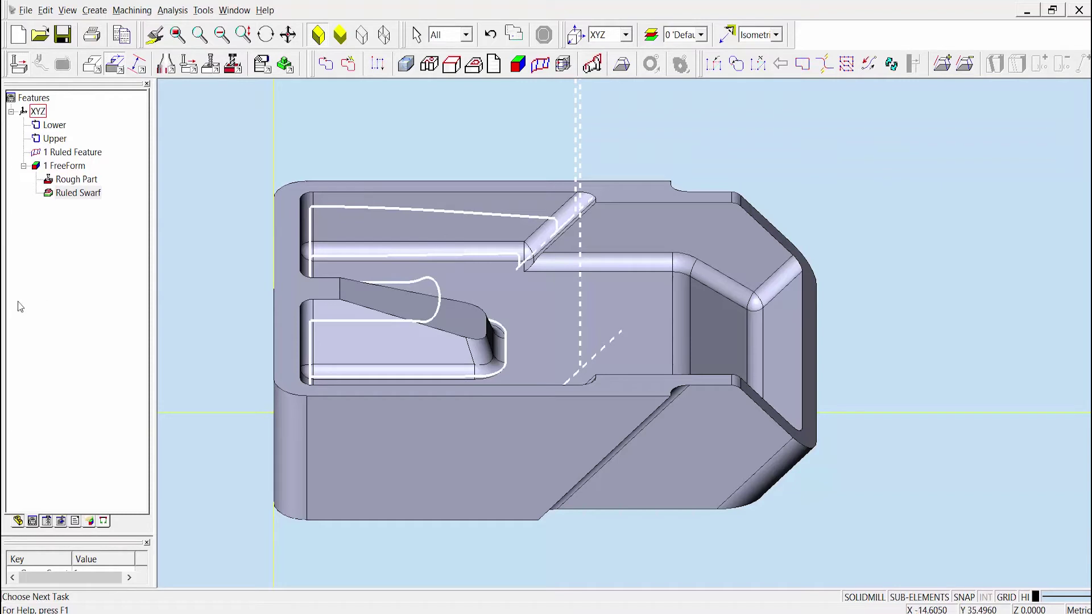
Step: Set the Ruled Swarf increment strategy to Constant Height Continuous and apply the change
left_click(78, 193)
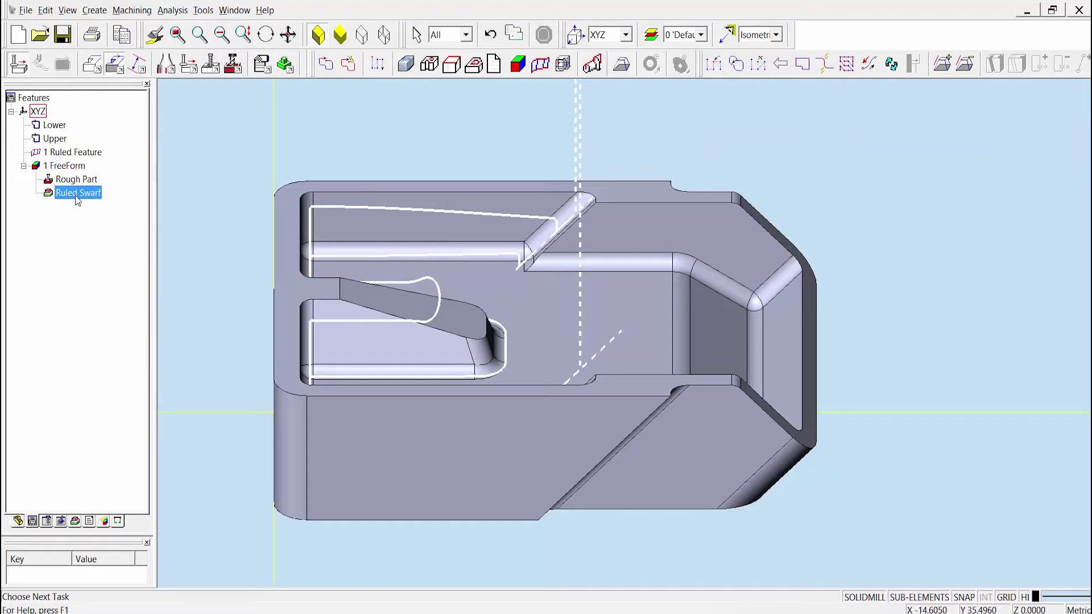
double_click(78, 194)
left_click(203, 397)
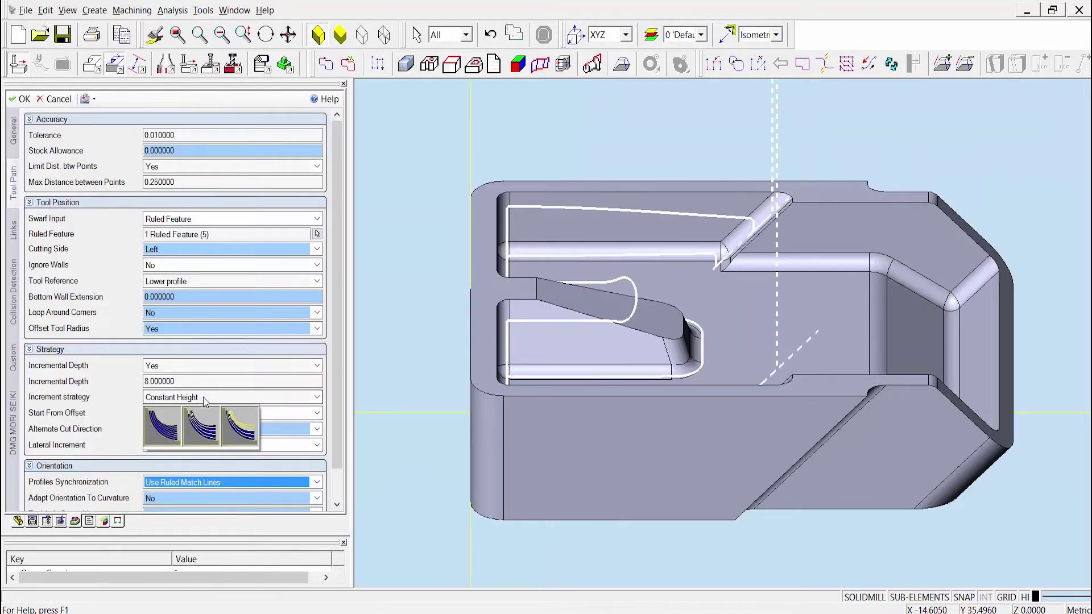
left_click(239, 427)
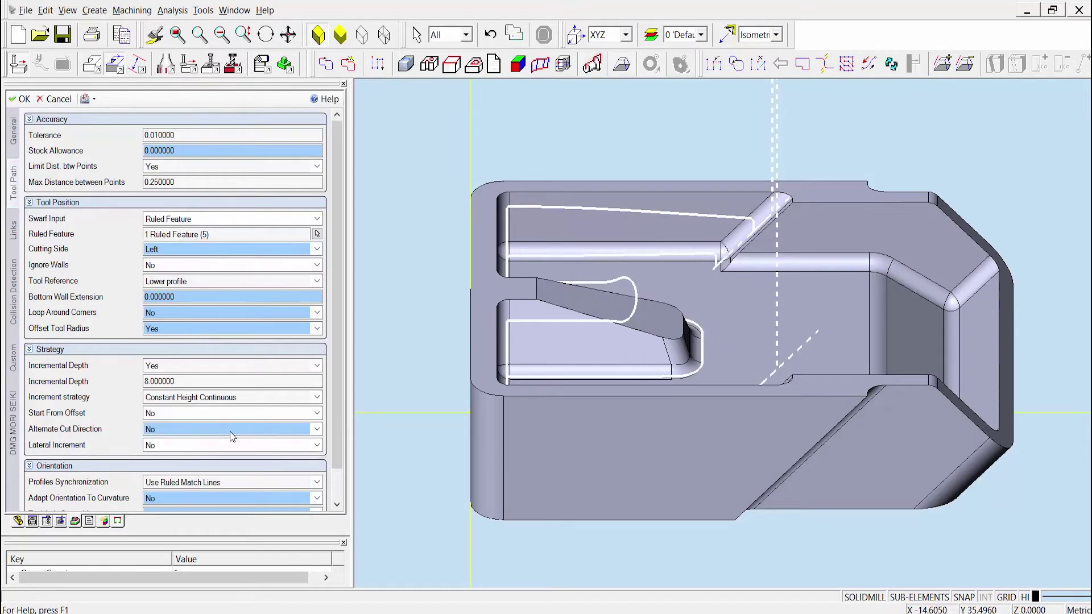
left_click(21, 98)
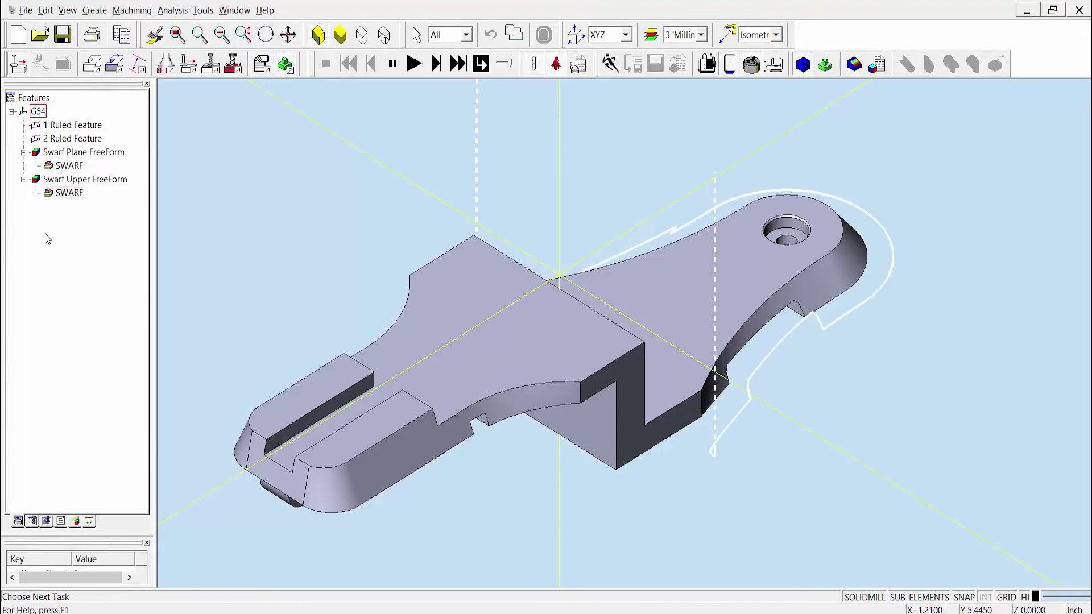
Step: Set the Swarf Upper SWARF operation's tool reference to Upper profile and confirm
left_click(63, 194)
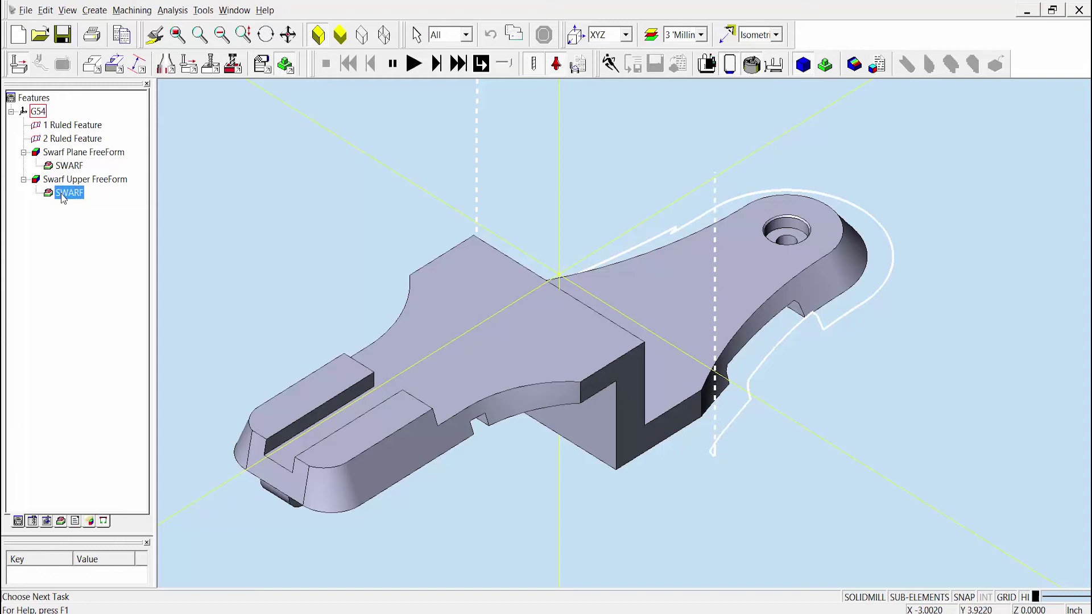
double_click(63, 194)
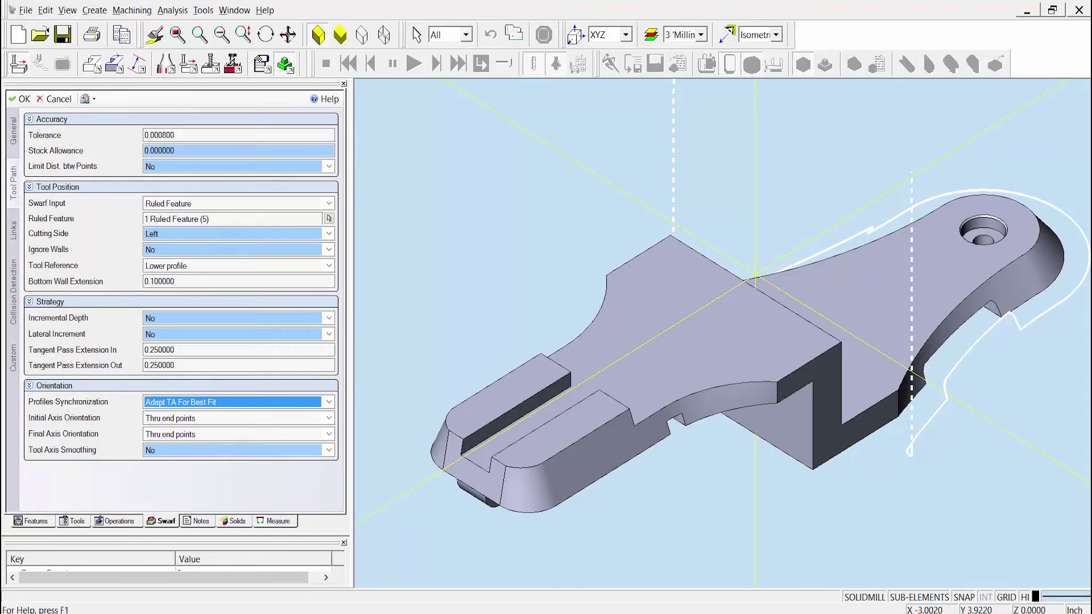
left_click(224, 267)
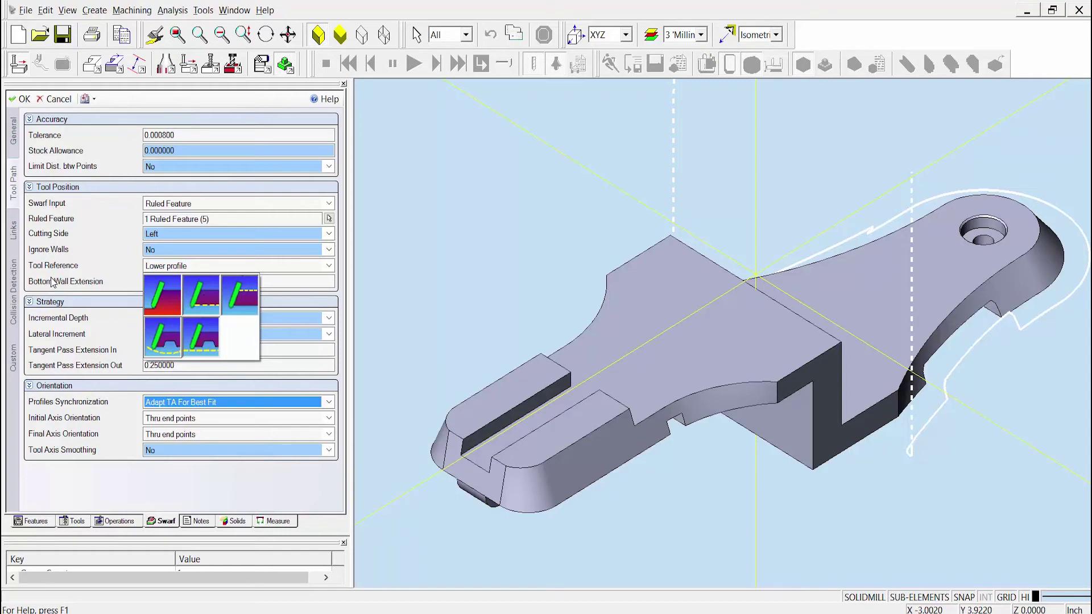
left_click(231, 297)
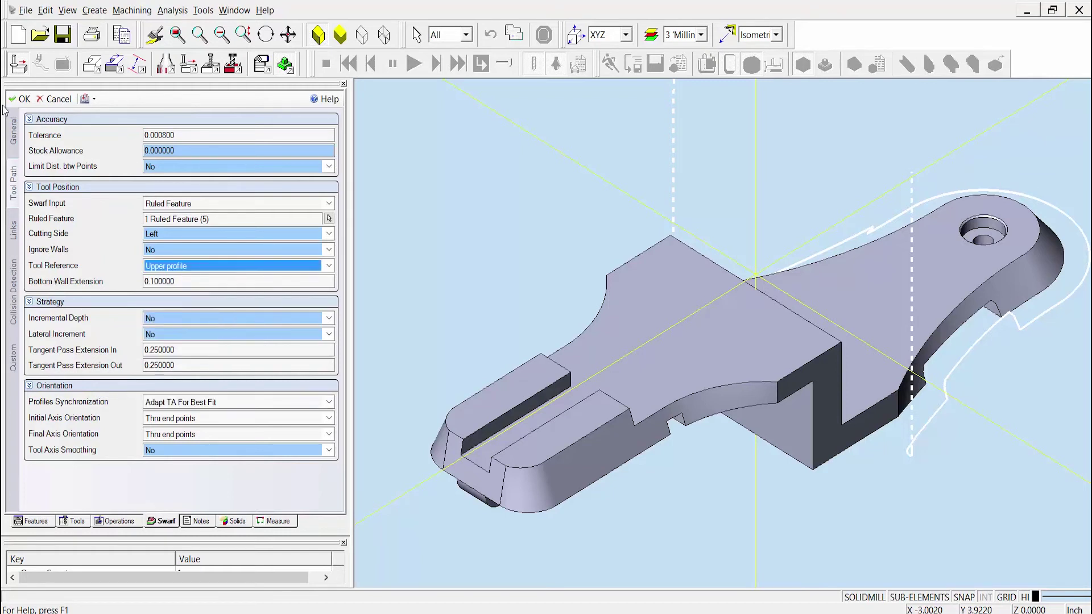
left_click(22, 99)
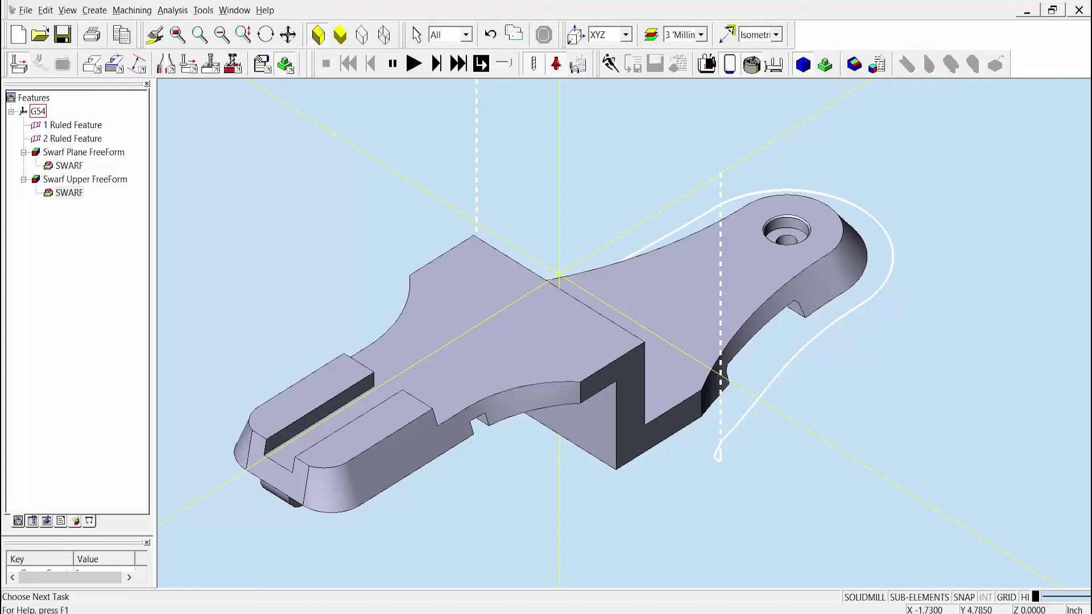
Step: Set the Swarf Plane SWARF operation's tool reference to Automatic plane and apply
left_click(79, 166)
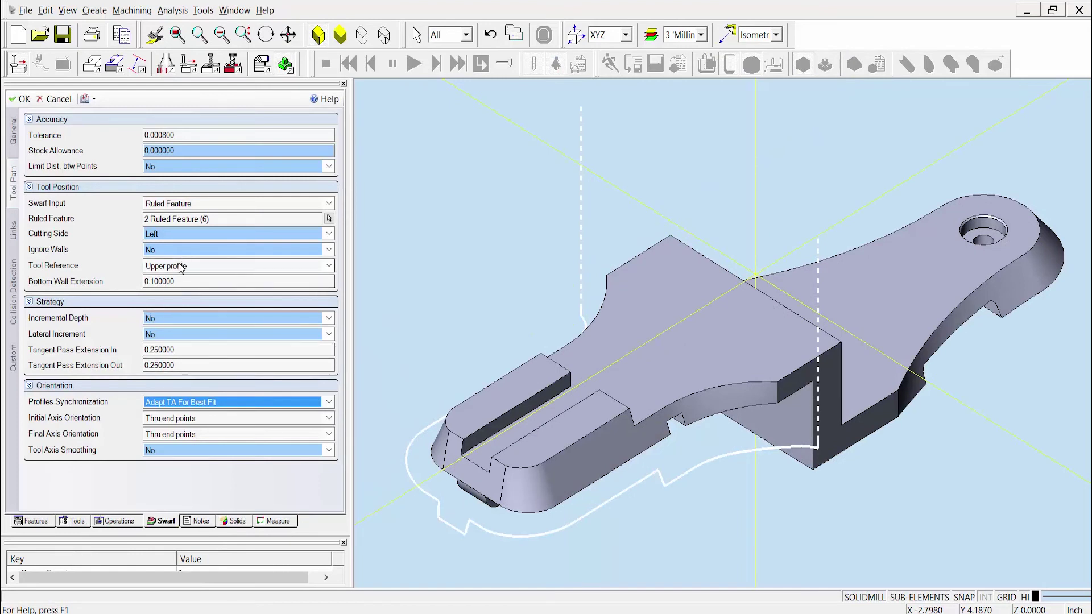
left_click(239, 282)
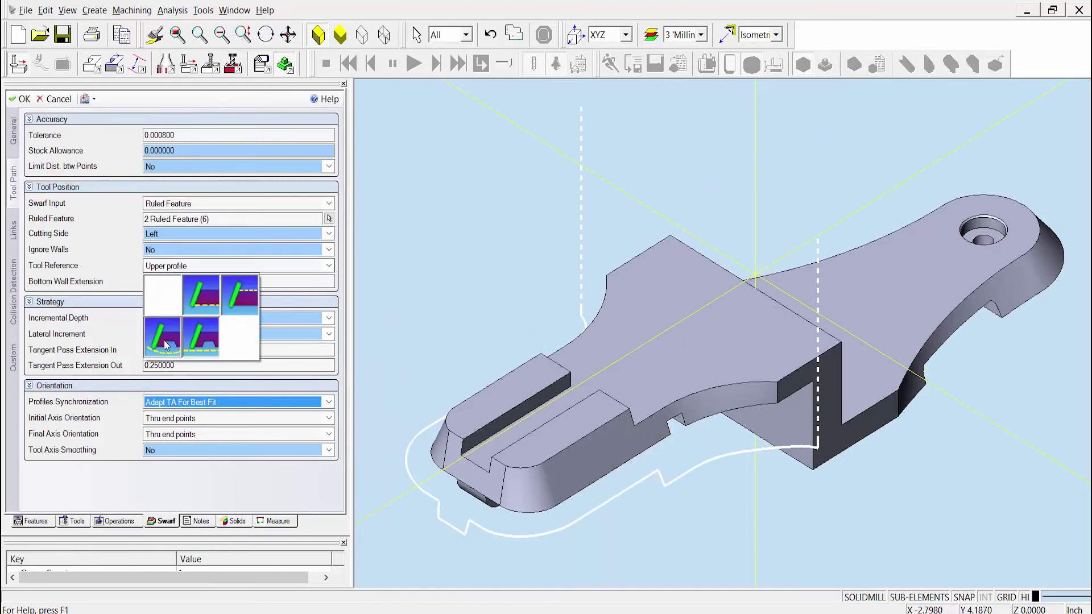
left_click(164, 342)
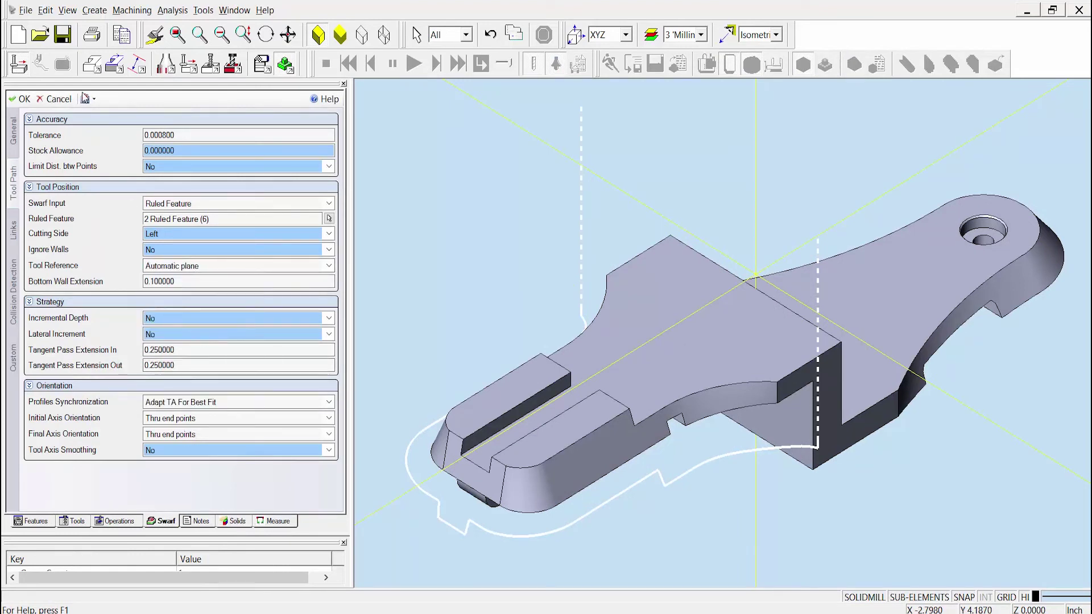
left_click(23, 100)
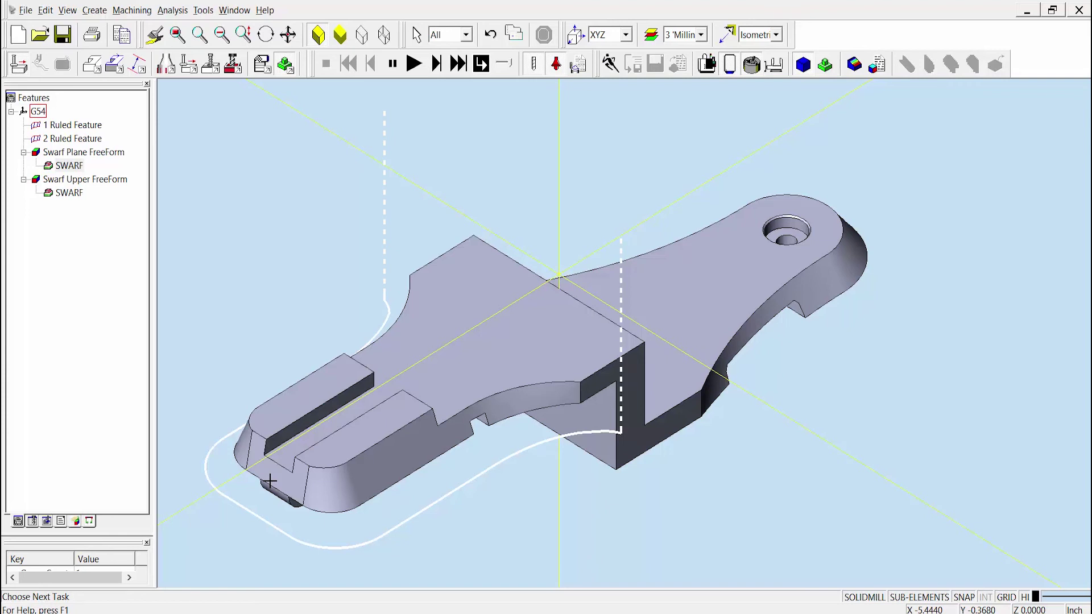
left_click(69, 167)
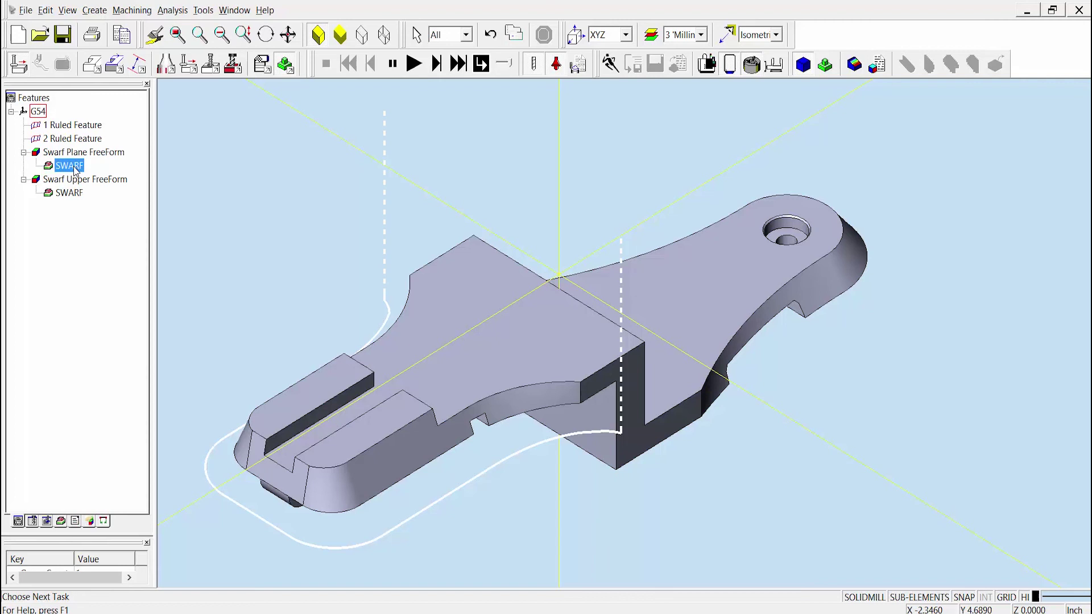
double_click(69, 166)
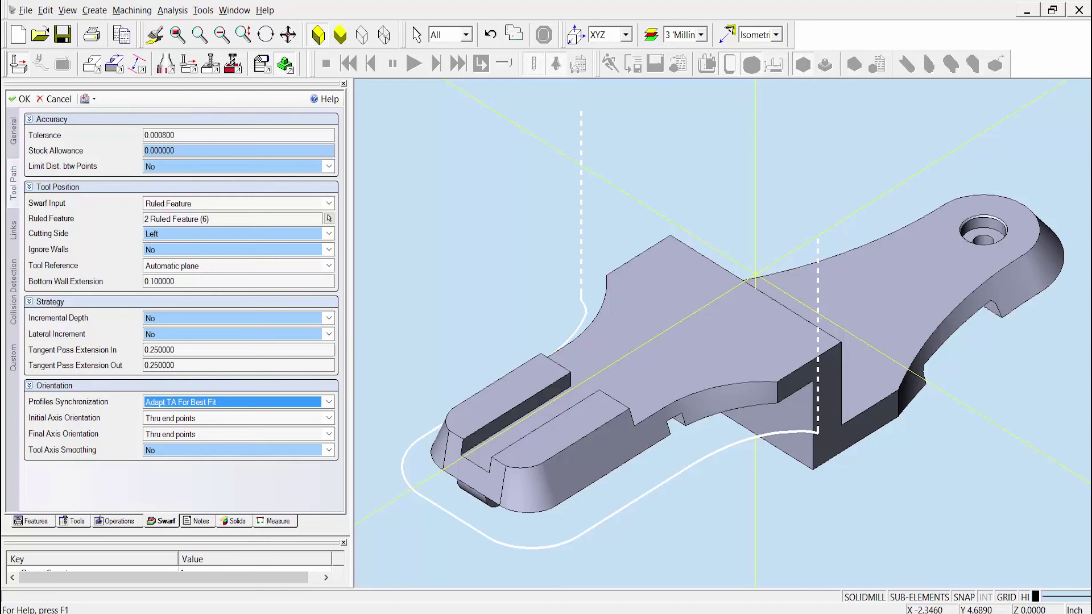
left_click(256, 350)
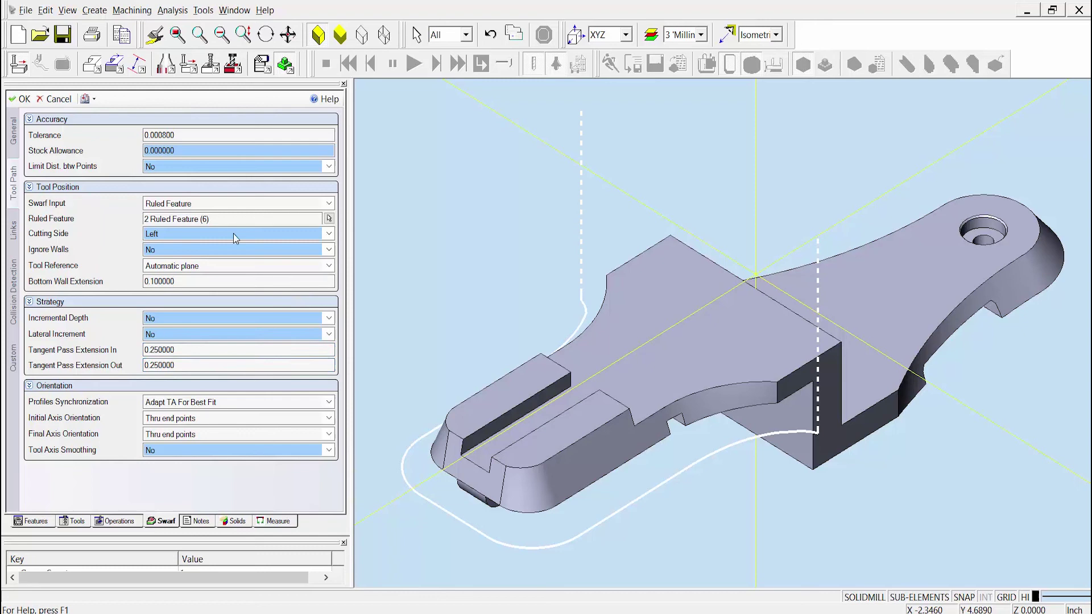
scroll(799, 438, "up", 3)
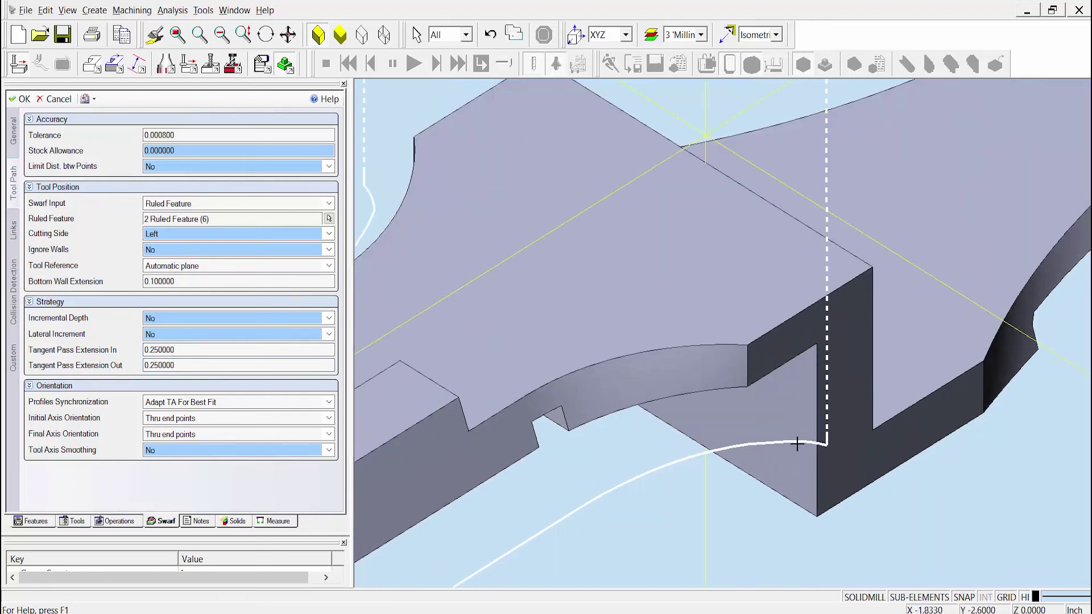
scroll(560, 288, "down", 3)
scroll(865, 414, "up", 3)
scroll(919, 499, "down", 1)
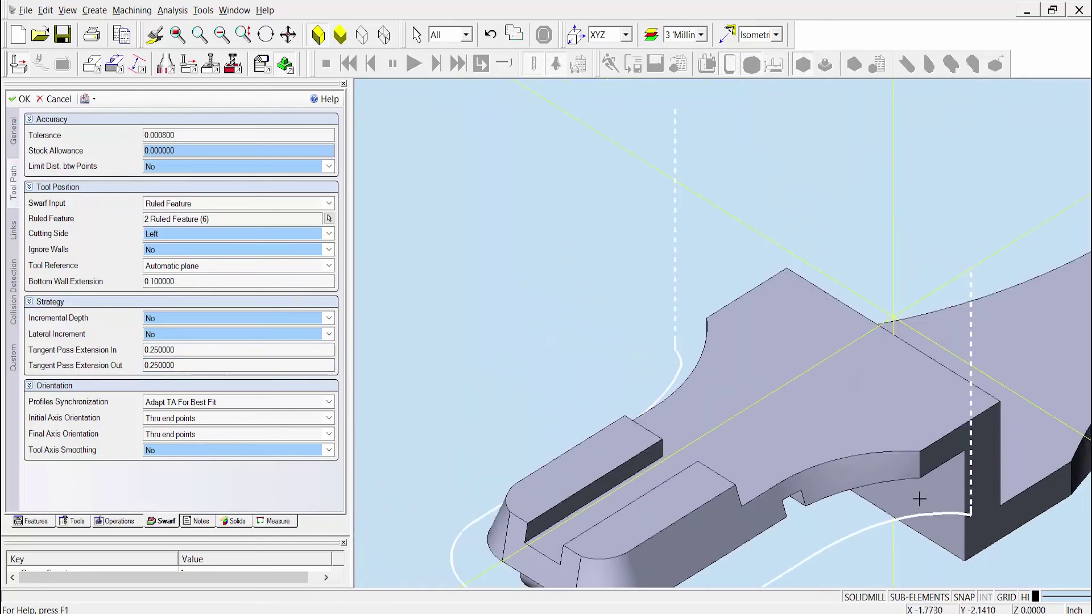
scroll(919, 499, "down", 1)
scroll(919, 499, "up", 2)
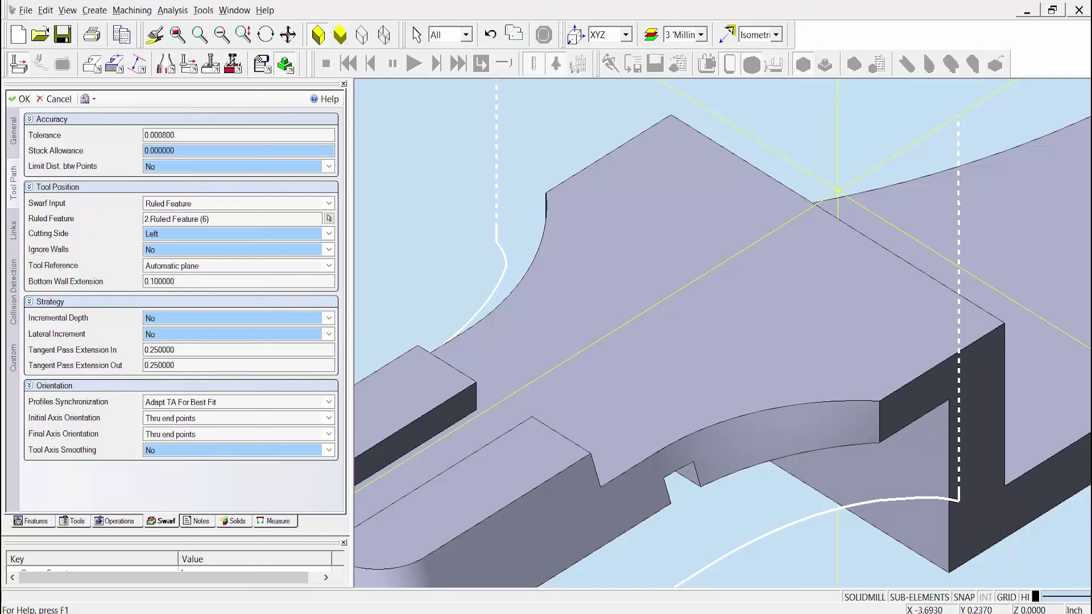
left_click(156, 454)
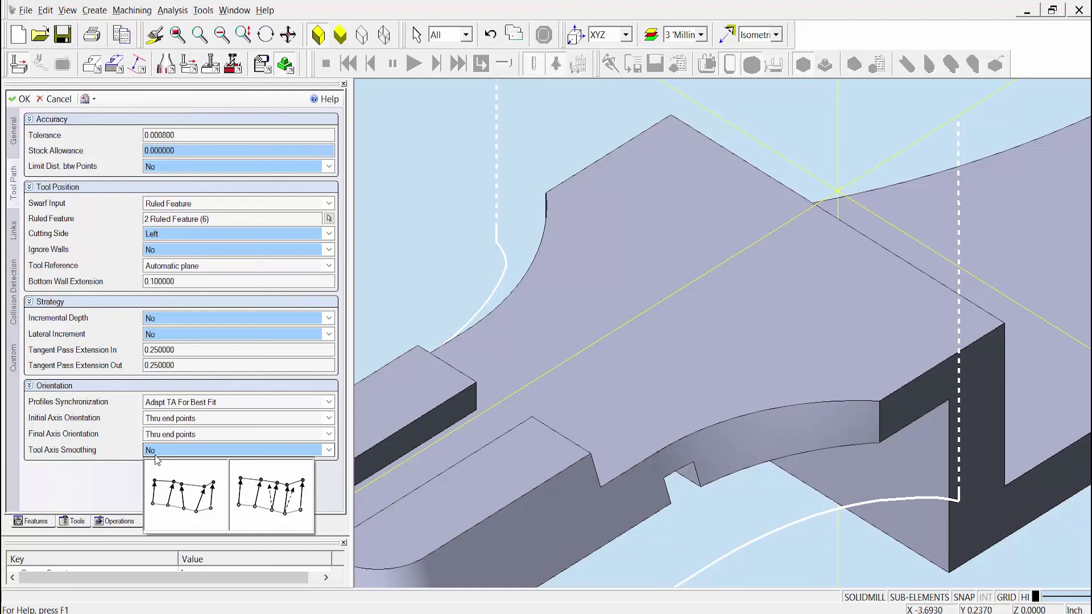
left_click(57, 100)
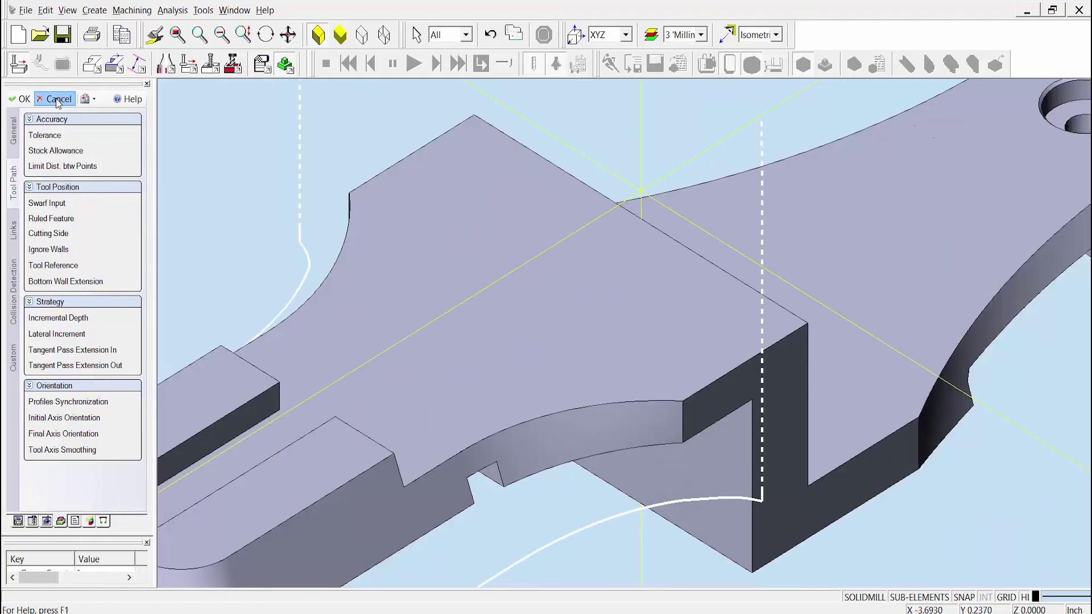
left_click(57, 100)
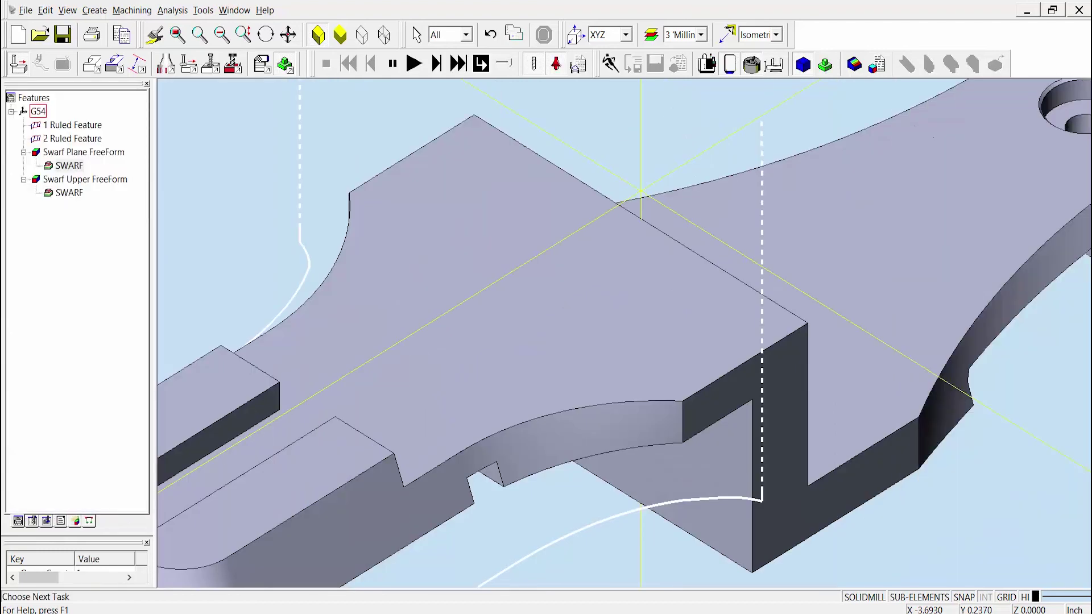